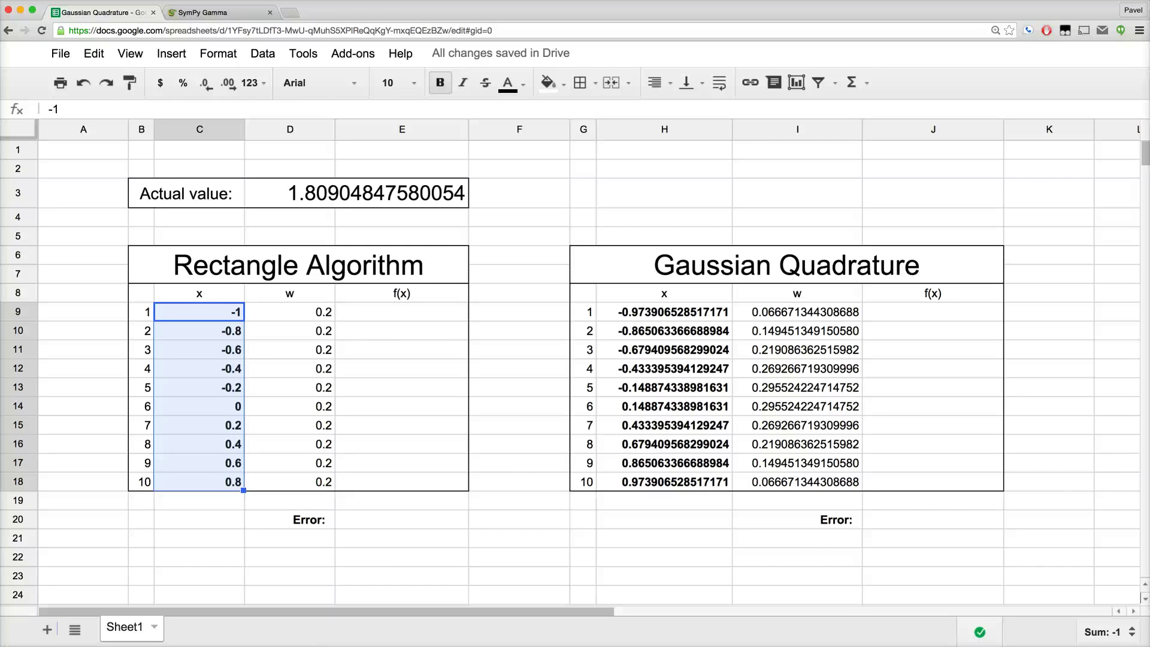
Inspect the rectangle weights in D9:D18, then the Gaussian nodes in H9:H18 and weights in I9:I18.
left_click_drag(305, 312, 307, 480)
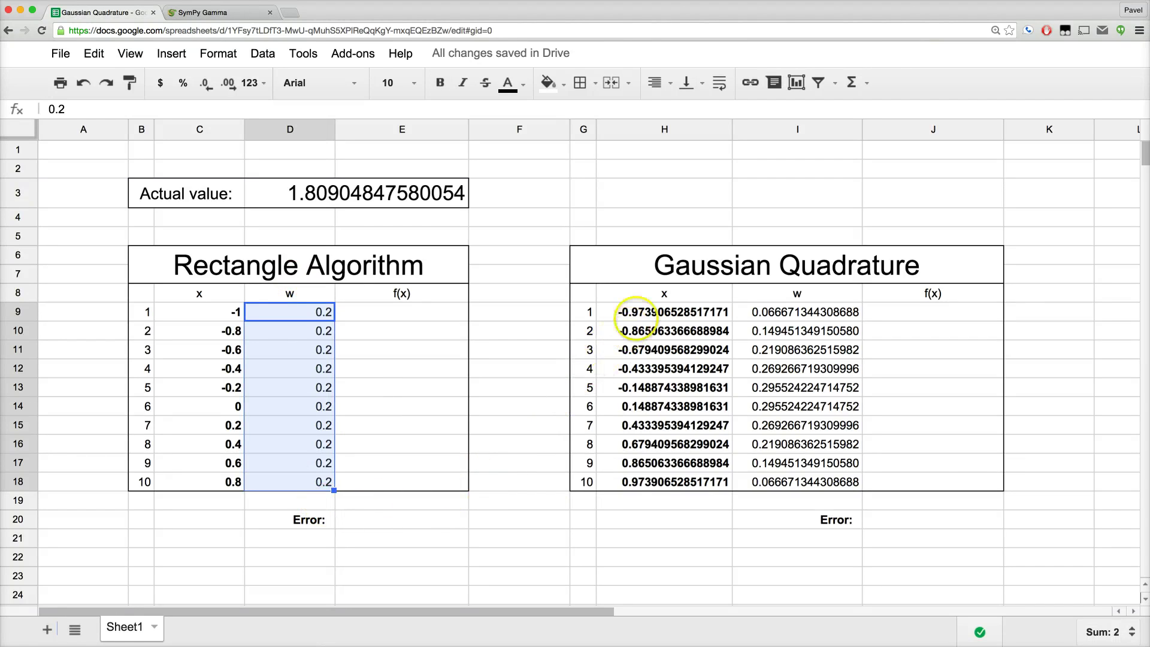
left_click_drag(634, 312, 645, 479)
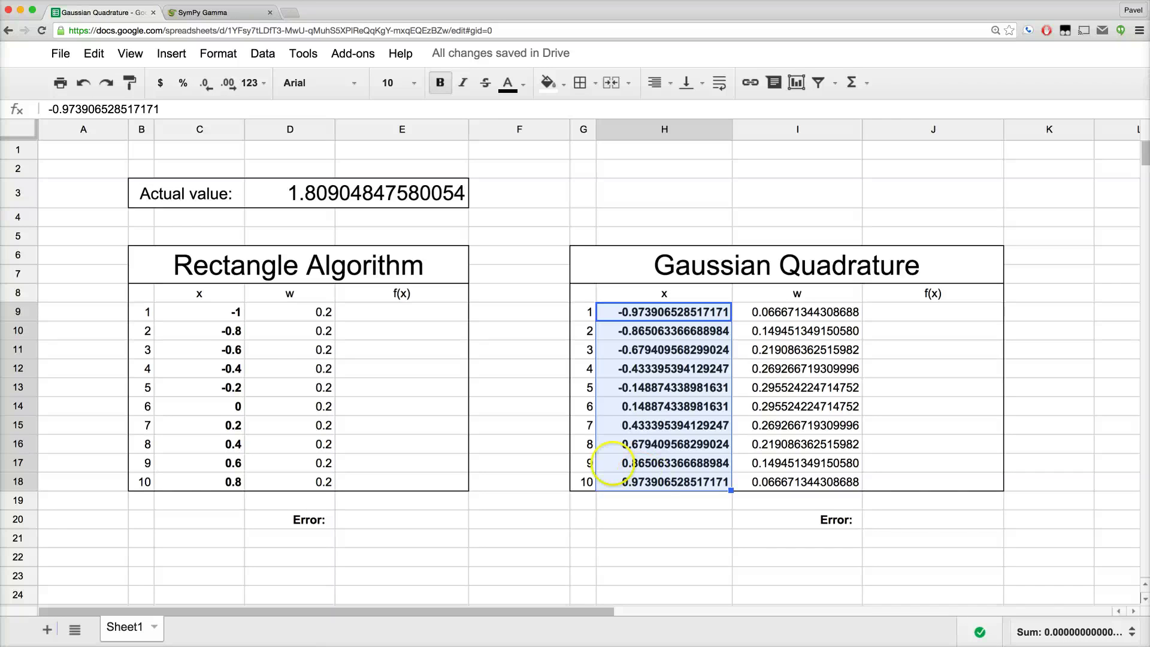
left_click_drag(794, 312, 807, 479)
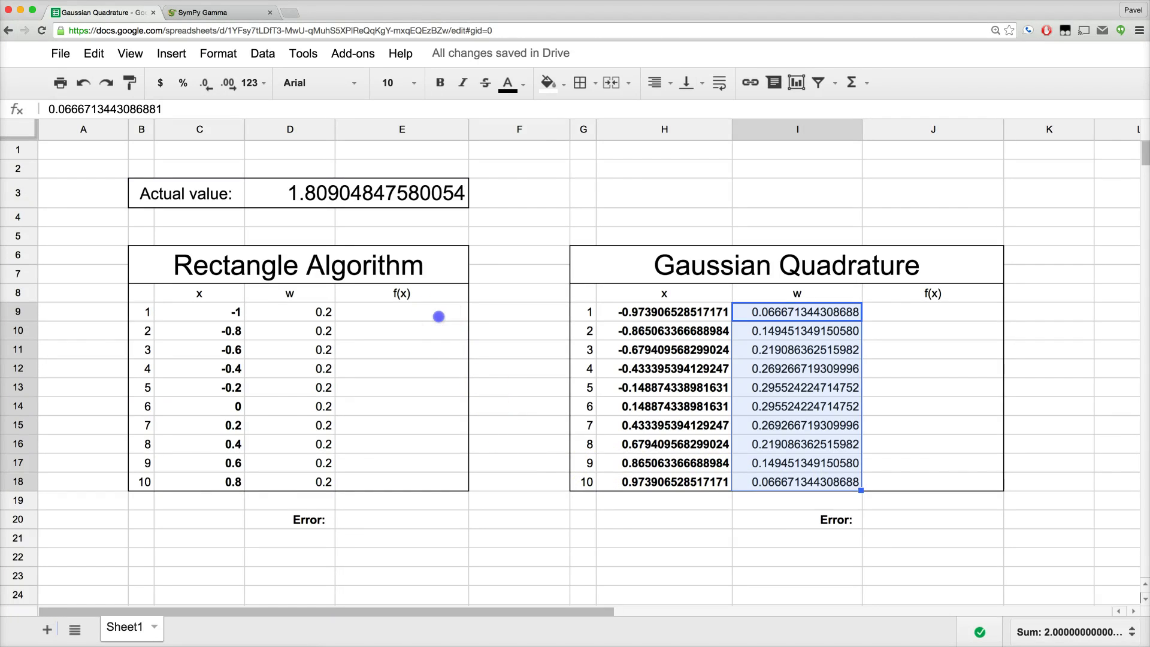
Enter the formula =D9*cos(C9^2) in cell E9, the first f(x) entry of the Rectangle Algorithm table.
left_click(438, 315)
type("=")
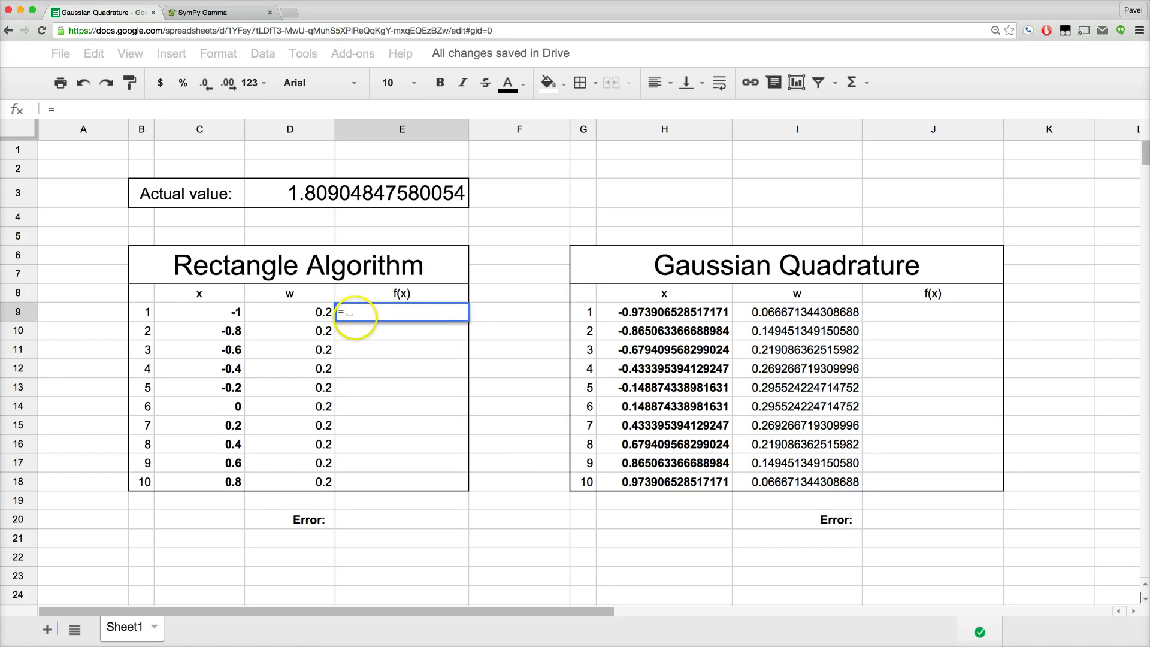
left_click(327, 312)
type("*")
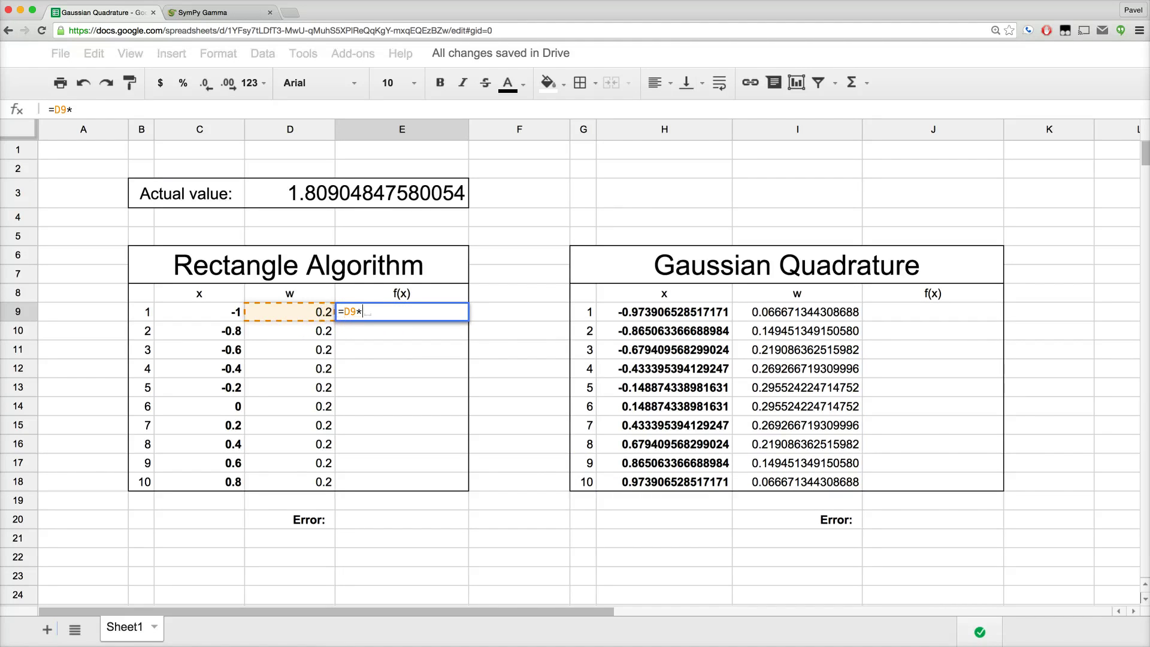
type("cos(")
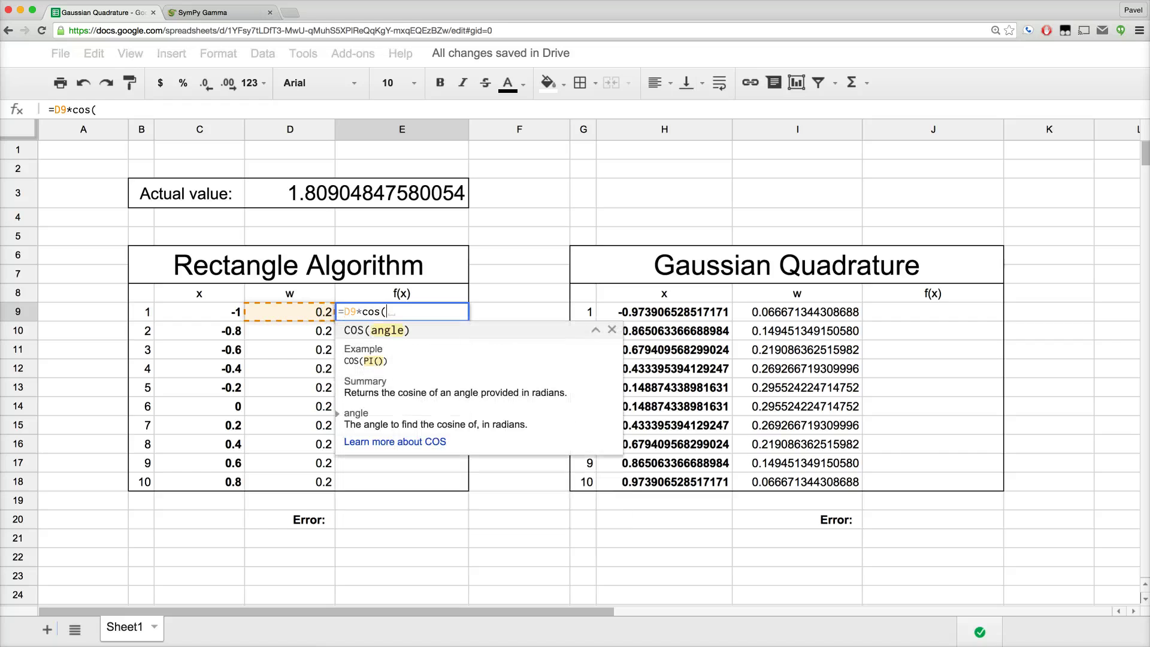
left_click(226, 309)
type("^2")
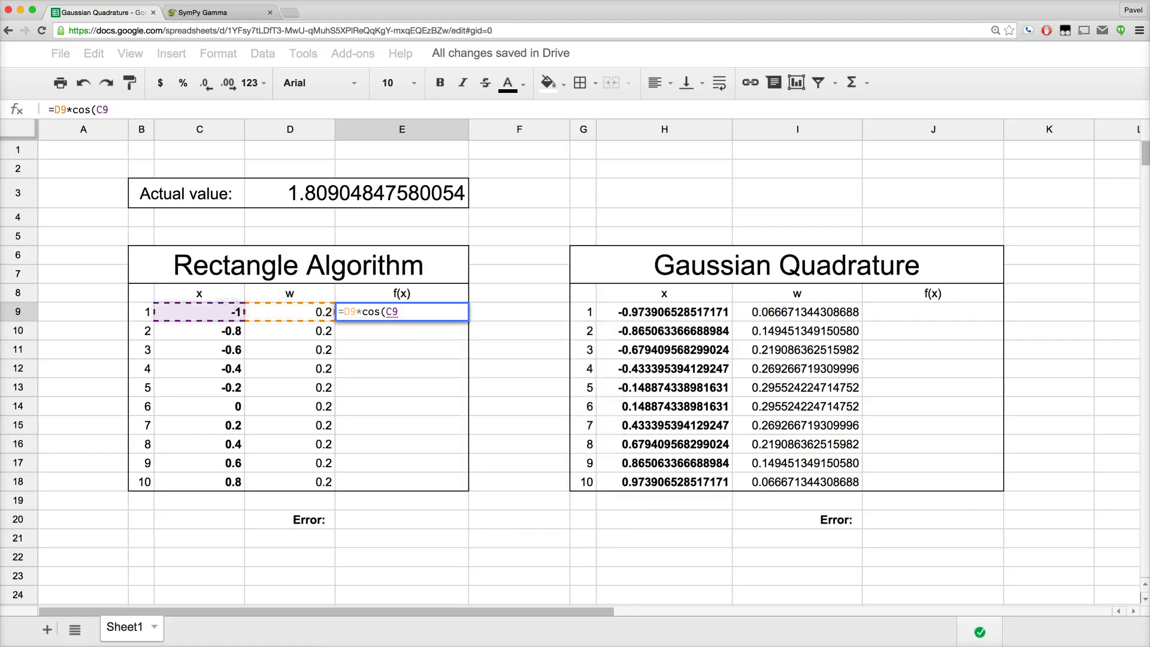
type(")")
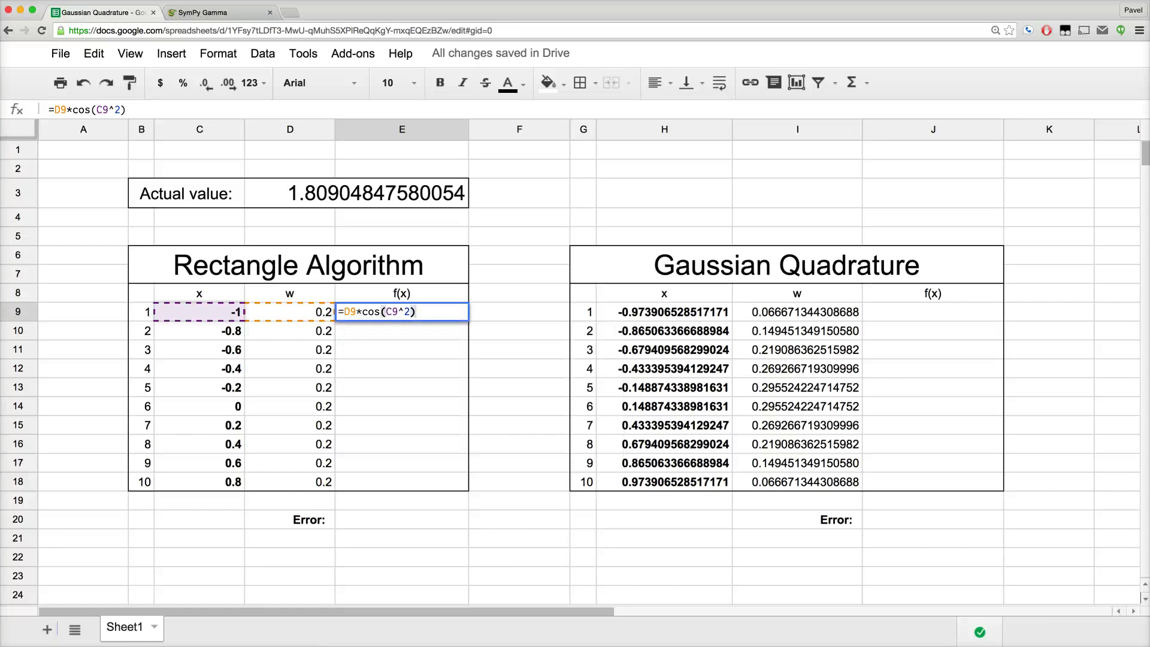
key("Return")
Copy the formula in E9 into E10:E18, pasting the formula only.
left_click(390, 311)
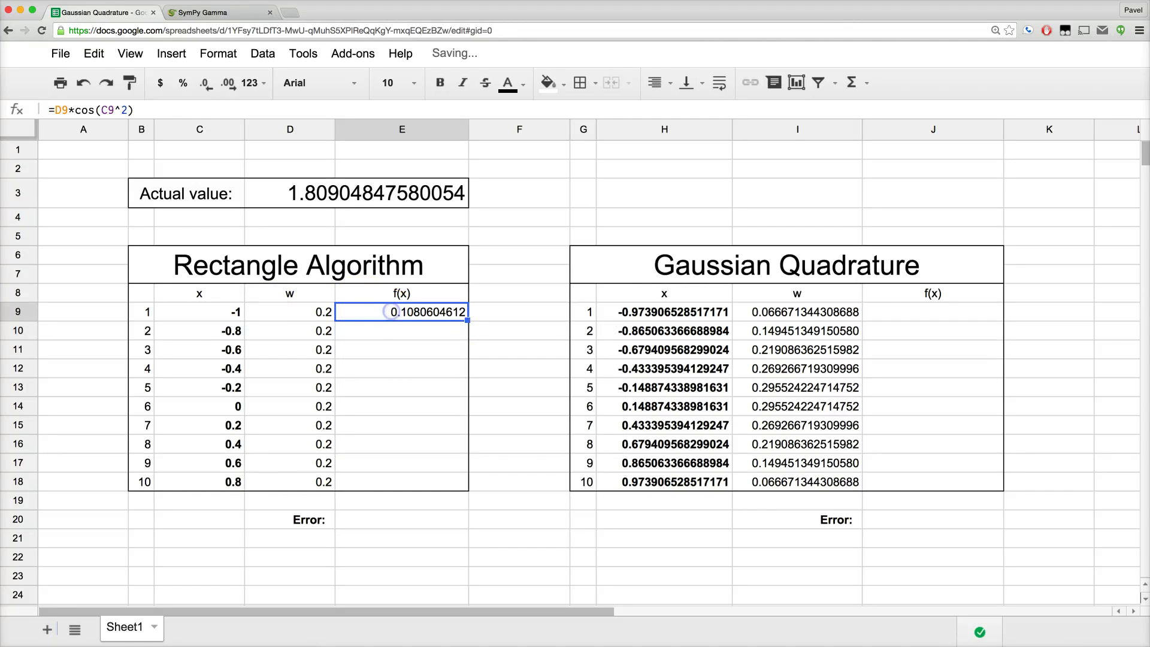
key("ctrl+c")
left_click_drag(395, 330, 398, 476)
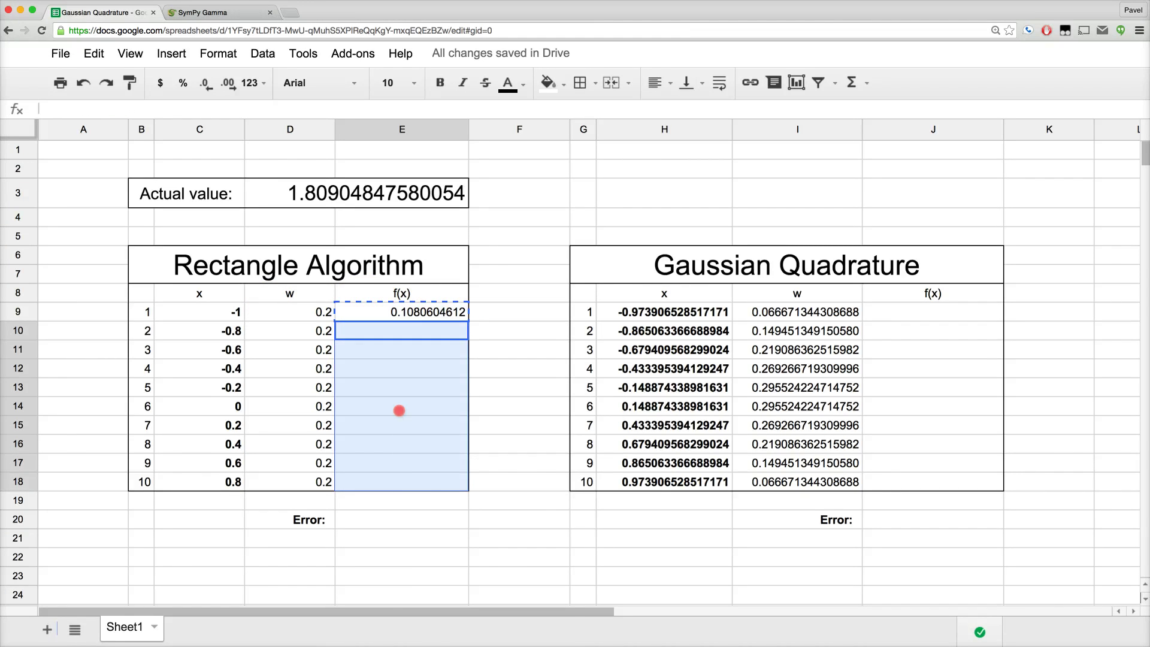
right_click(399, 410)
mouse_move(458, 501)
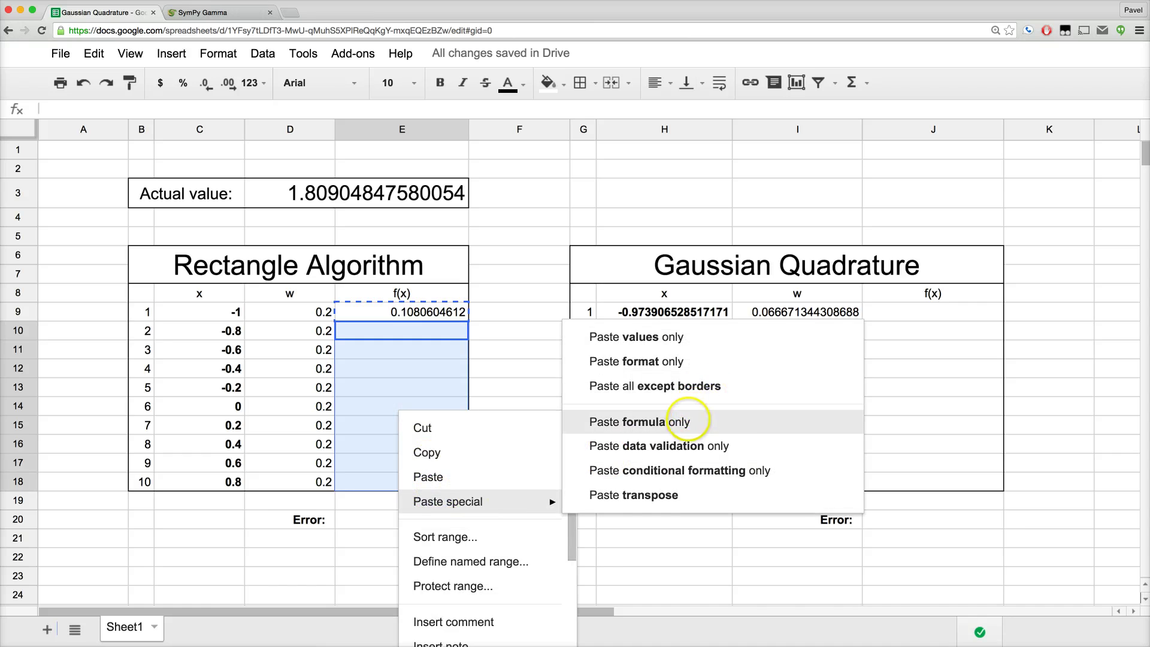
left_click(687, 421)
Total the Rectangle Algorithm f(x) column in cell E19 with =SUM(E9:E18).
left_click(454, 497)
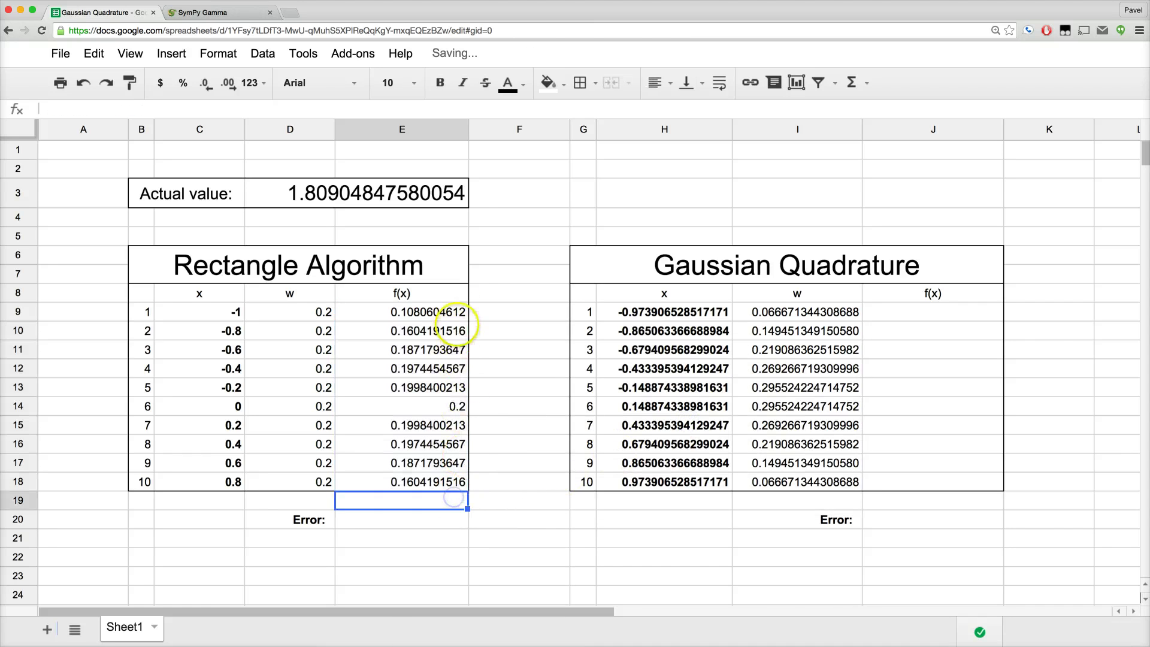
left_click(851, 82)
left_click(858, 118)
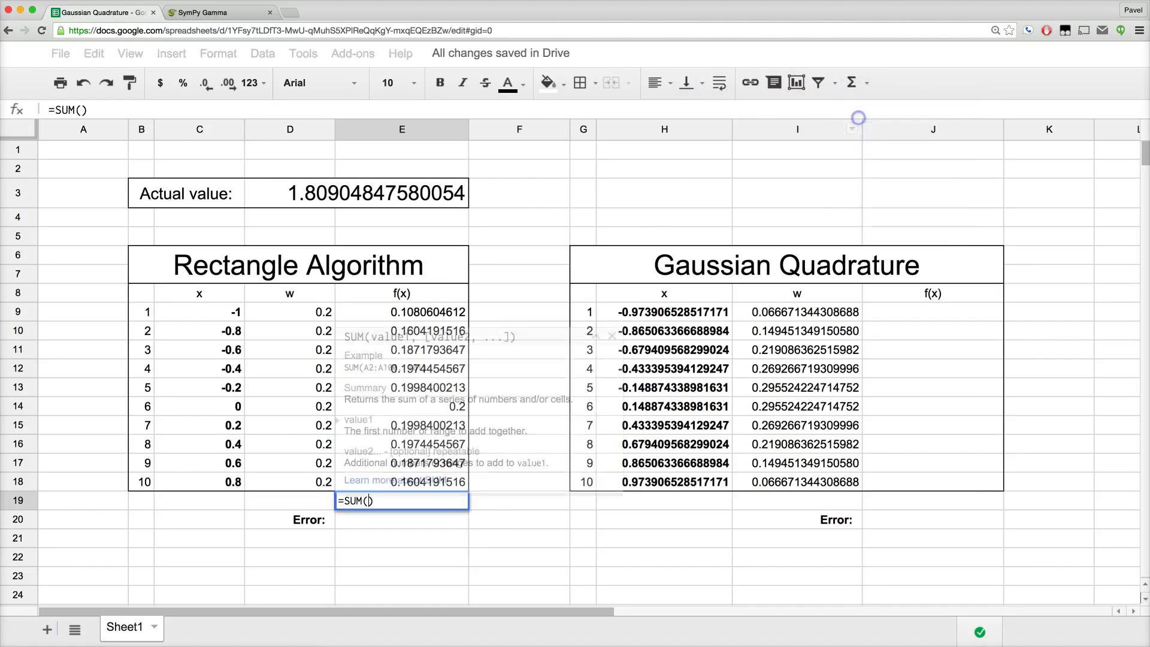
left_click_drag(440, 309, 437, 482)
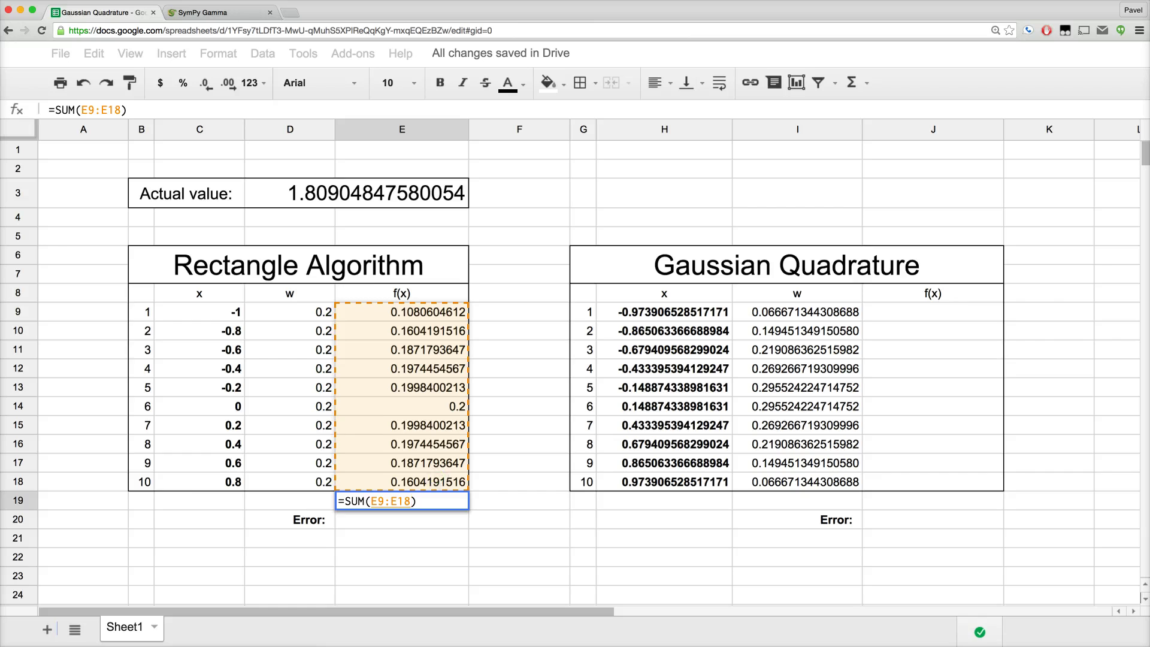
key("Return")
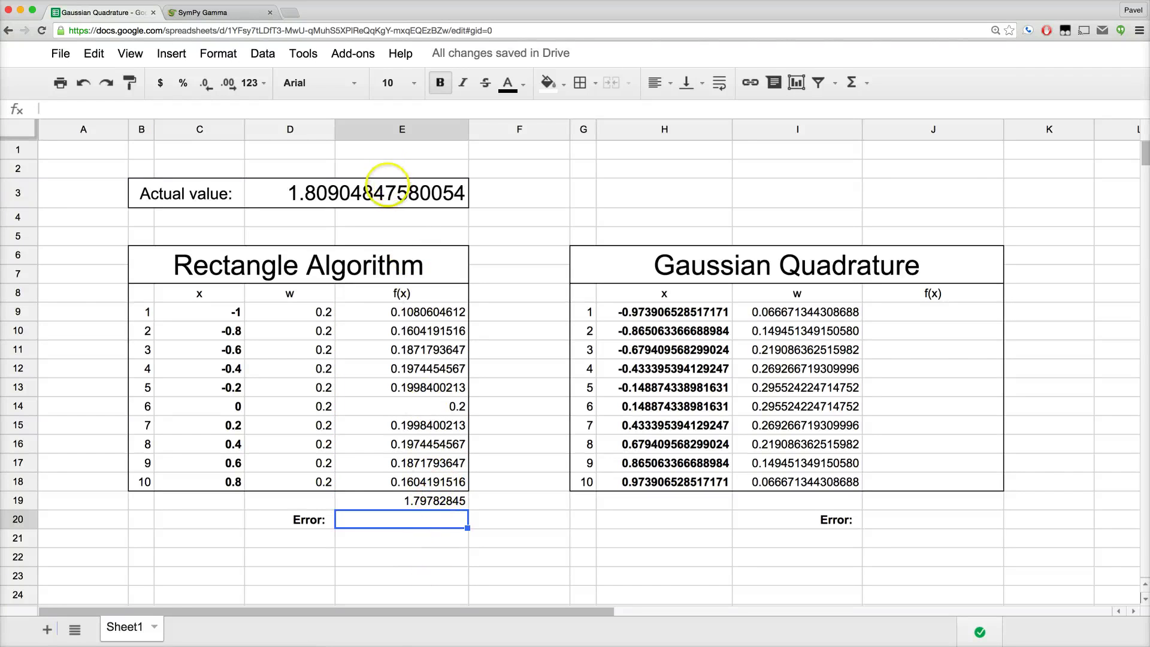
Compute the Rectangle Algorithm error in cell E20 as the actual value minus the sum, =D3-E19.
left_click(387, 184)
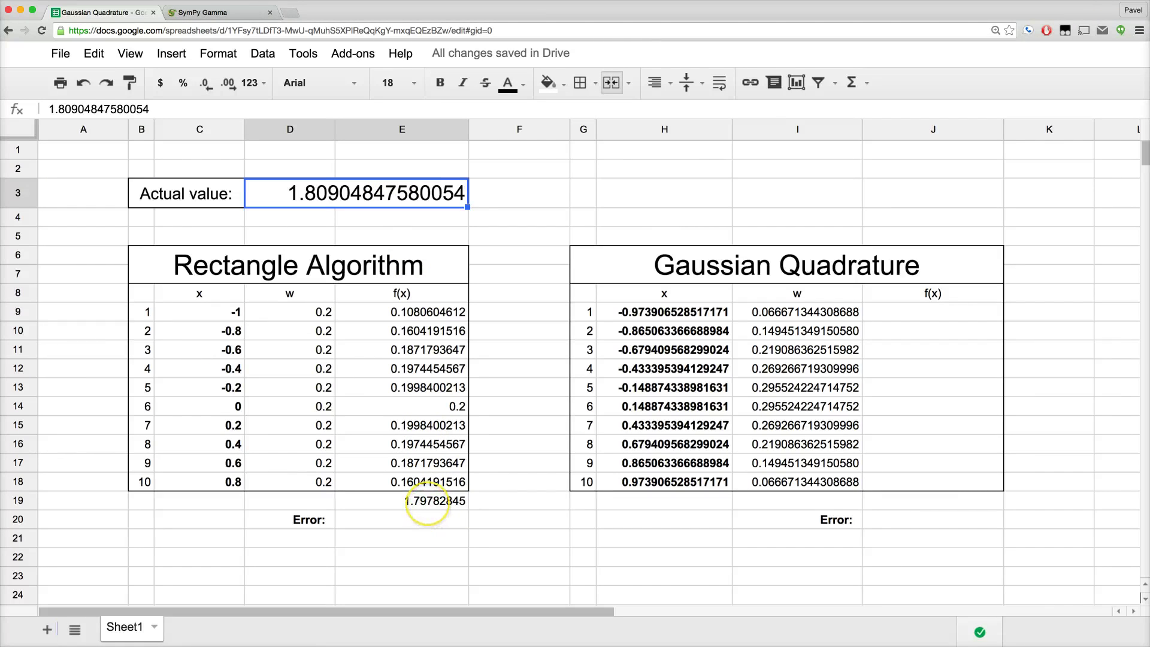
left_click(428, 518)
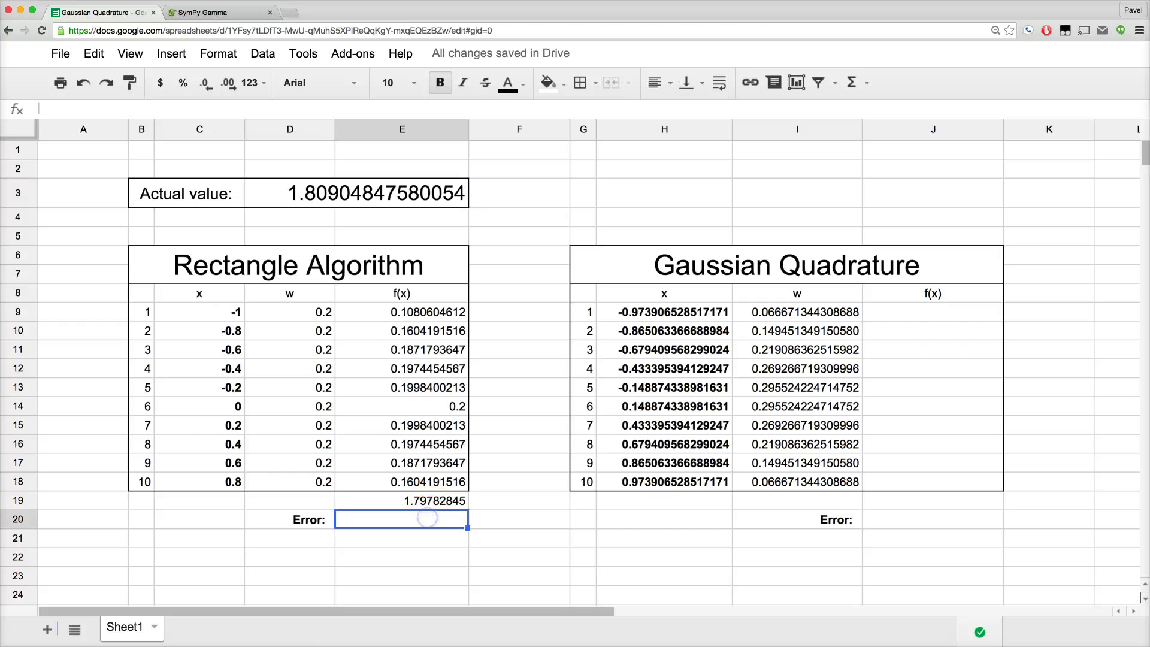
type("=")
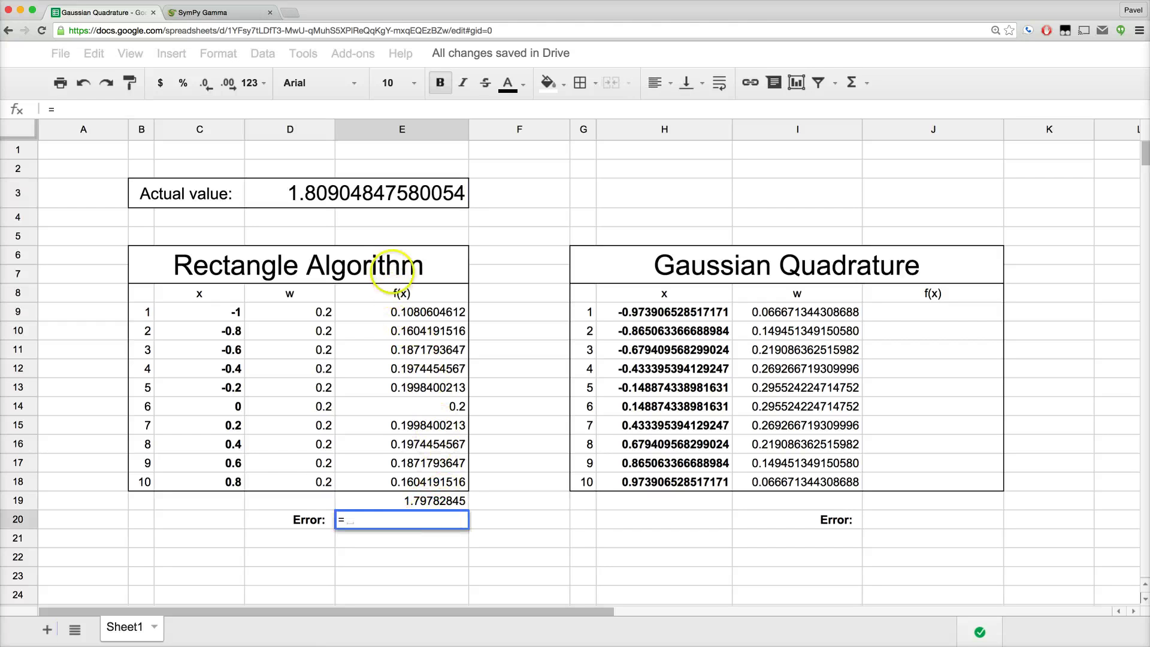
left_click(371, 203)
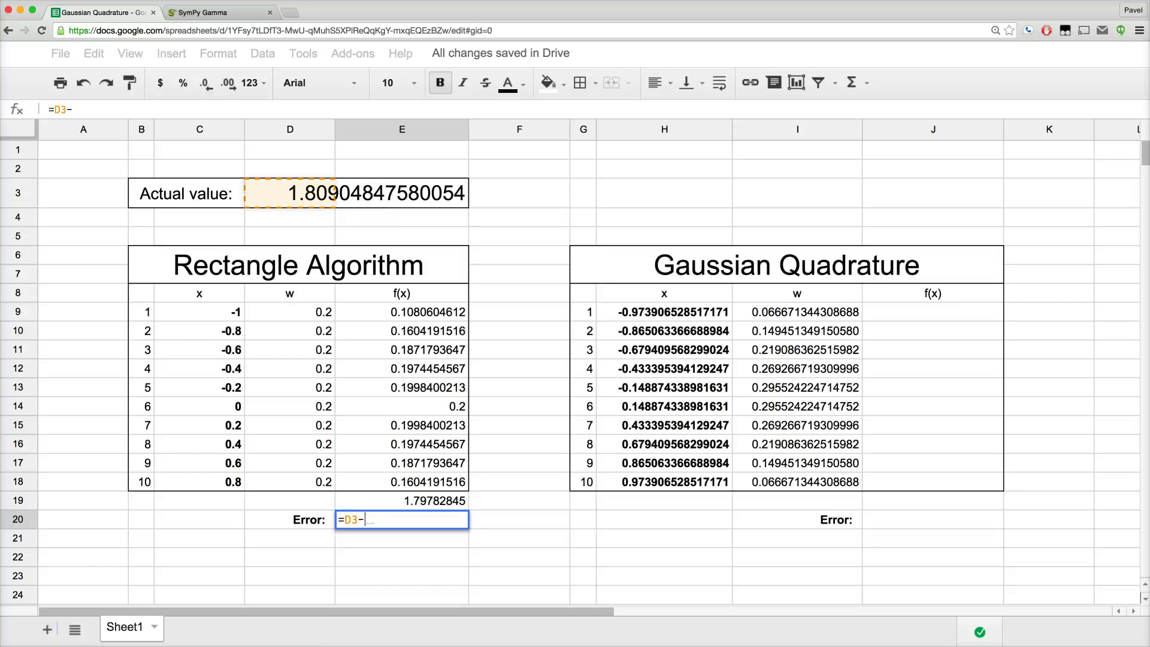
left_click(445, 503)
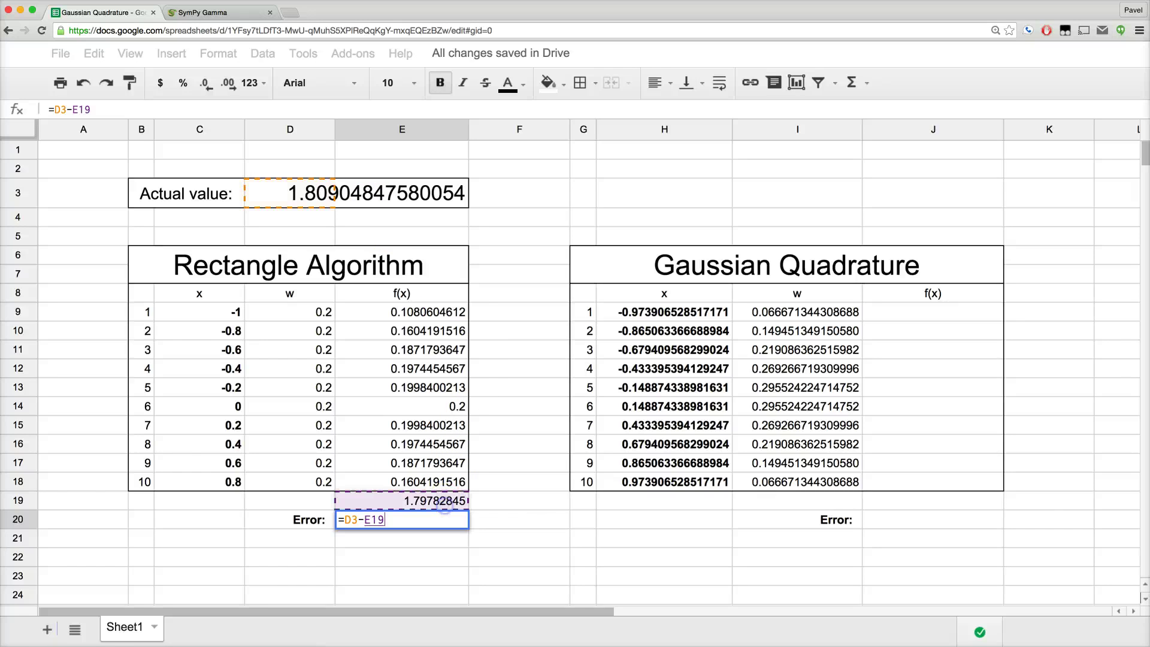
key("Return")
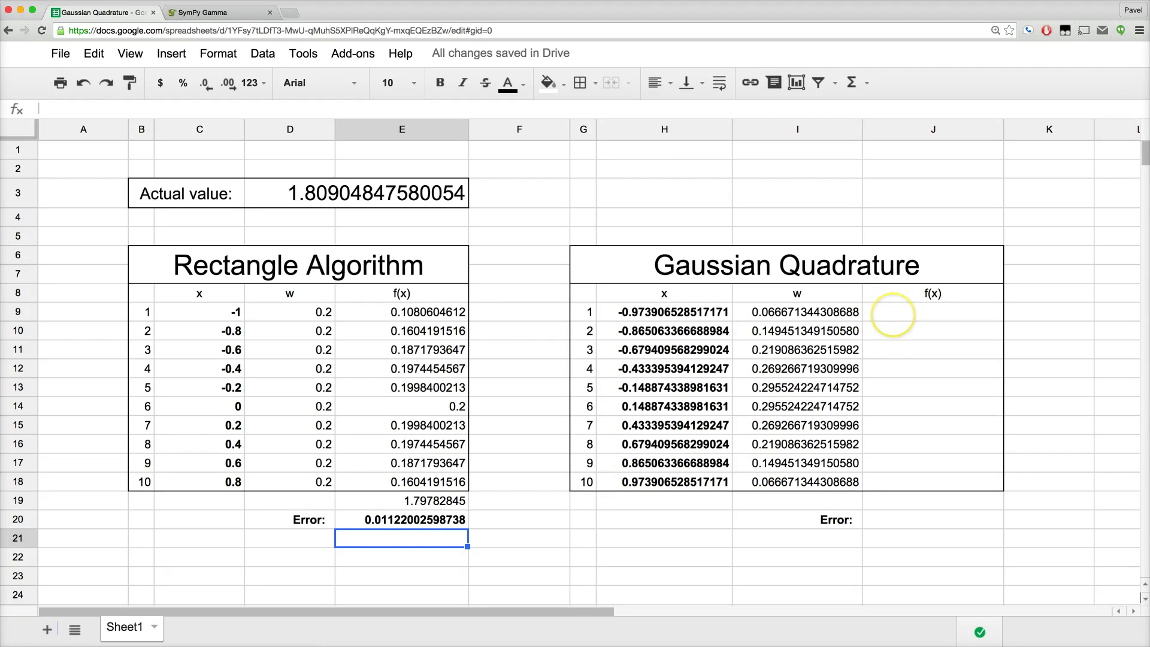
Enter the formula =I9*cos(H9^2) in cell J9, the first f(x) entry of the Gaussian Quadrature table.
left_click(892, 315)
type("=")
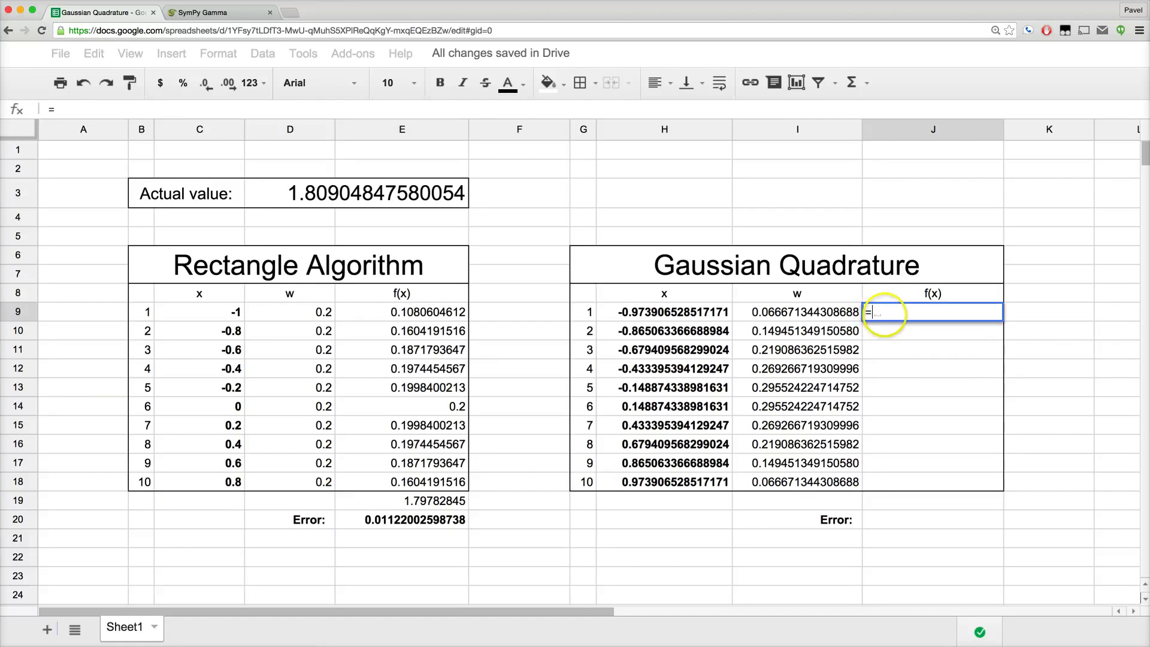
left_click(836, 311)
type("*cos(")
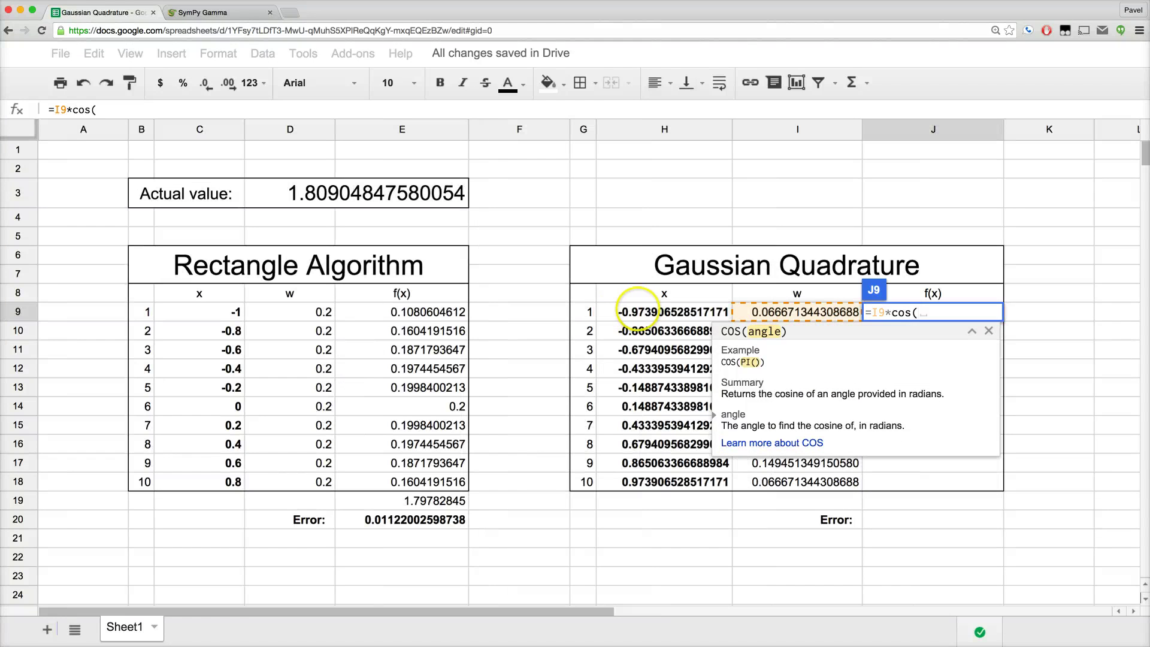
left_click(637, 307)
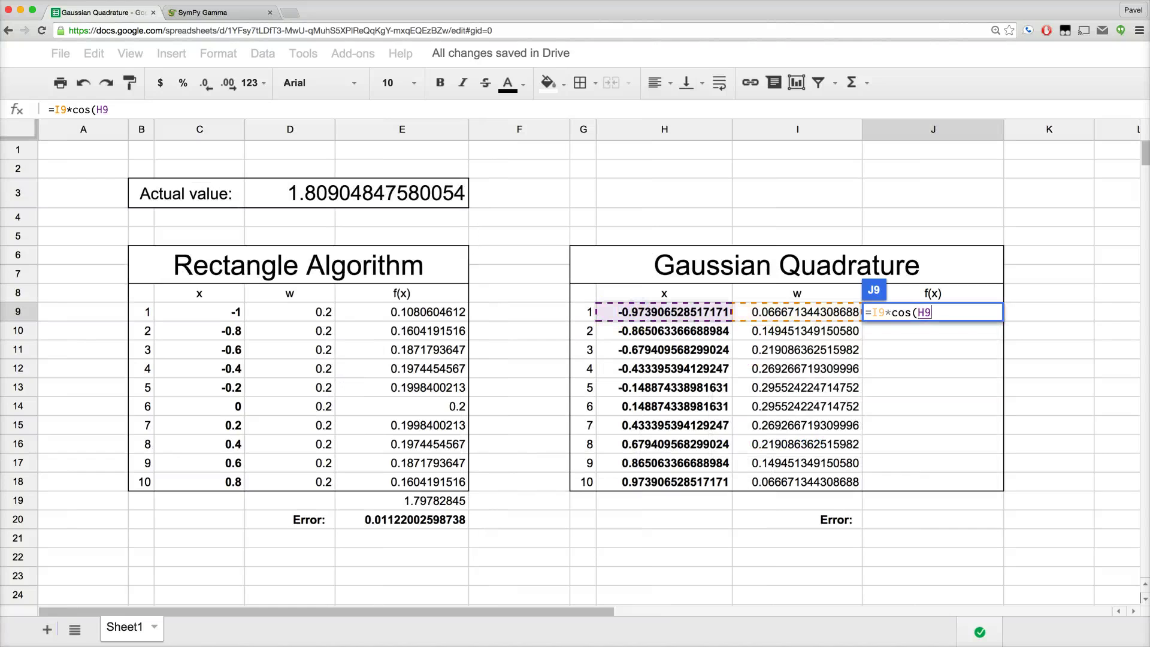
type("^2)")
key("Return")
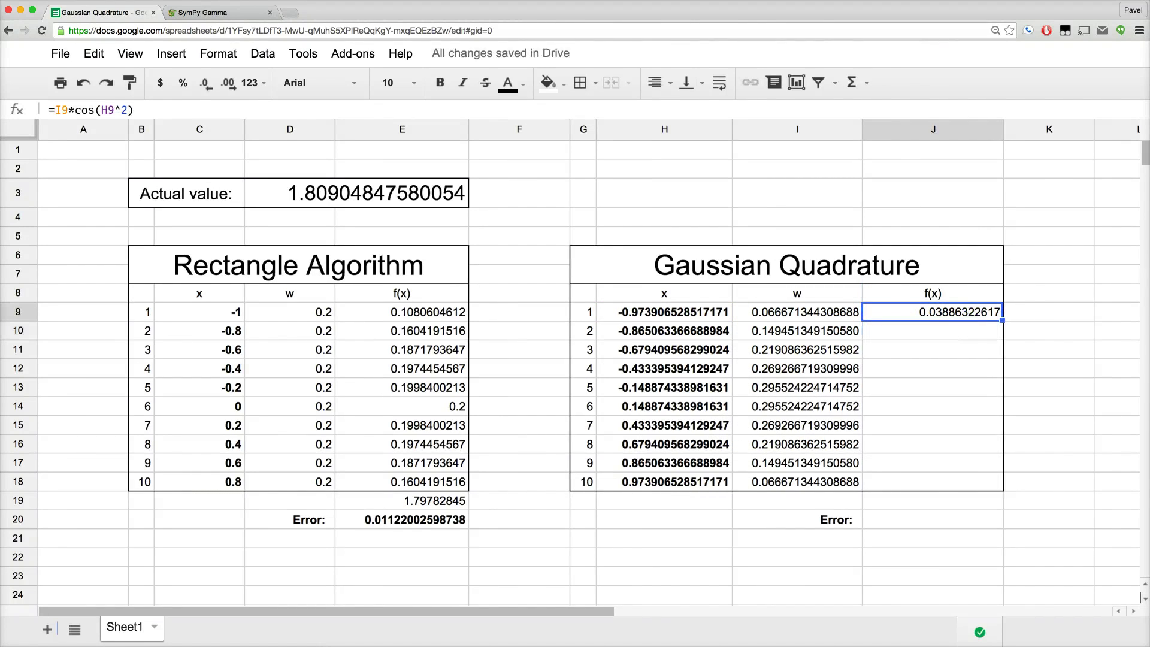
Copy the formula in J9 into J10:J18, pasting the formula only.
left_click_drag(961, 326, 958, 479)
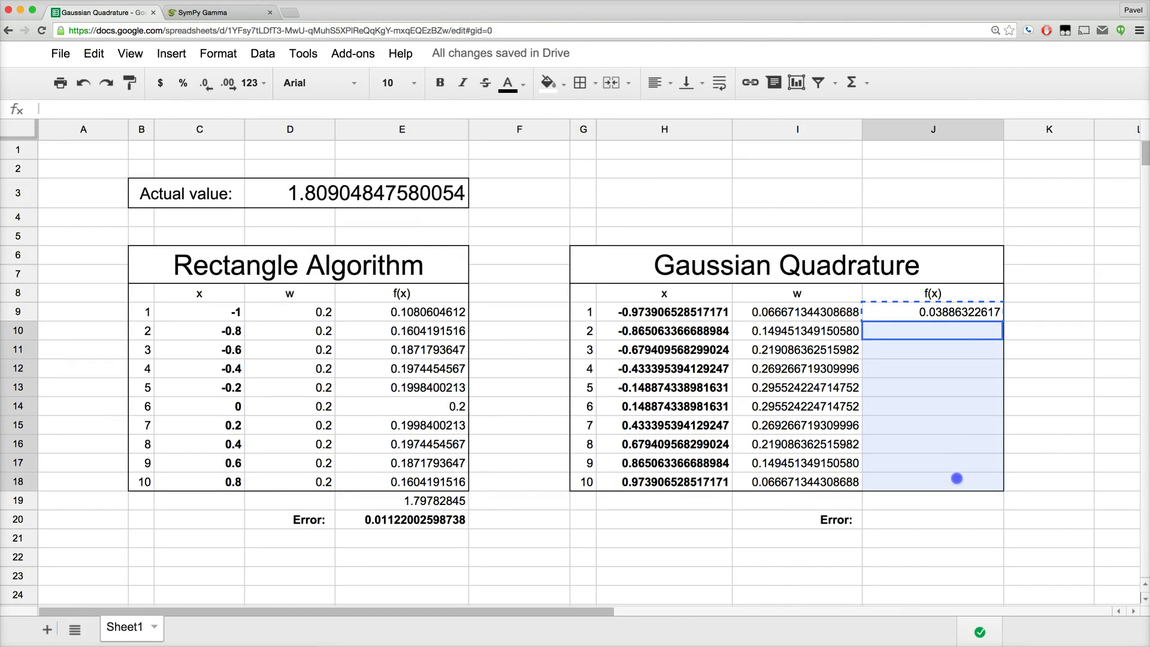
right_click(937, 426)
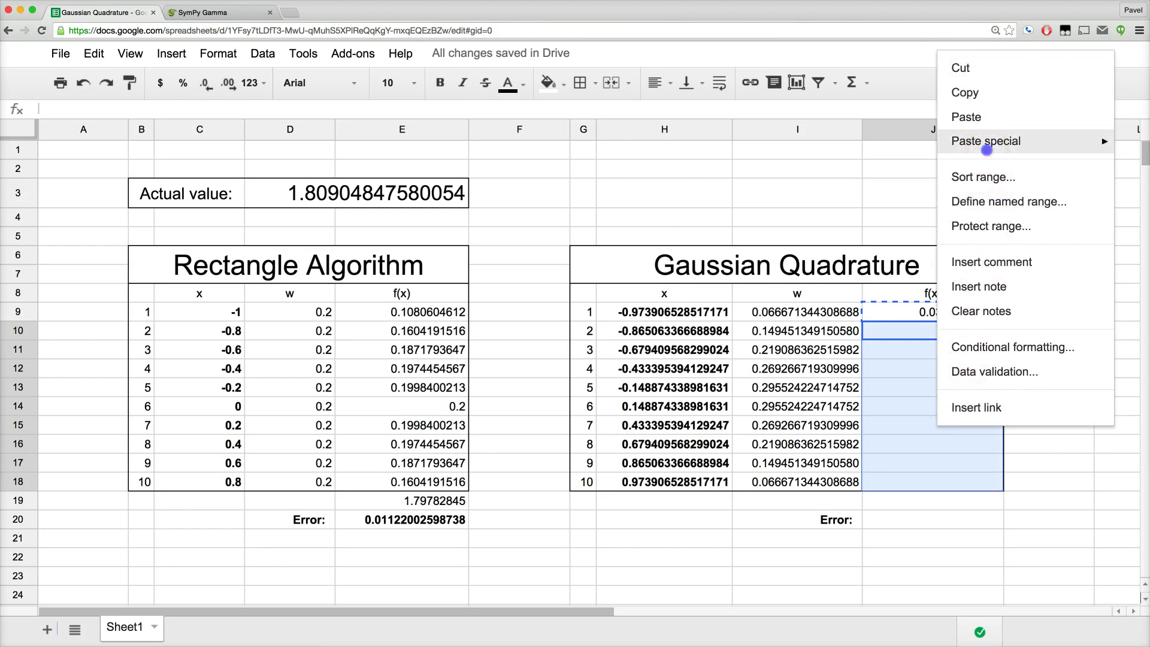
left_click(985, 146)
left_click(782, 232)
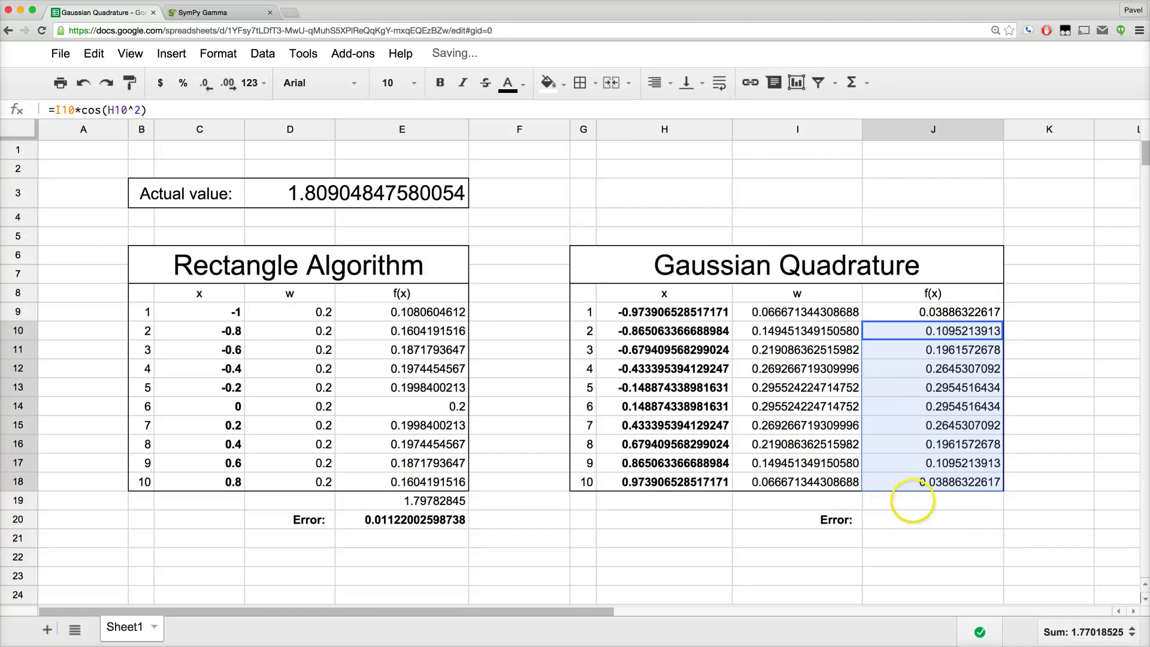
Total the Gaussian Quadrature f(x) column in cell J19 with =SUM(J9:J18).
left_click(912, 501)
left_click(853, 83)
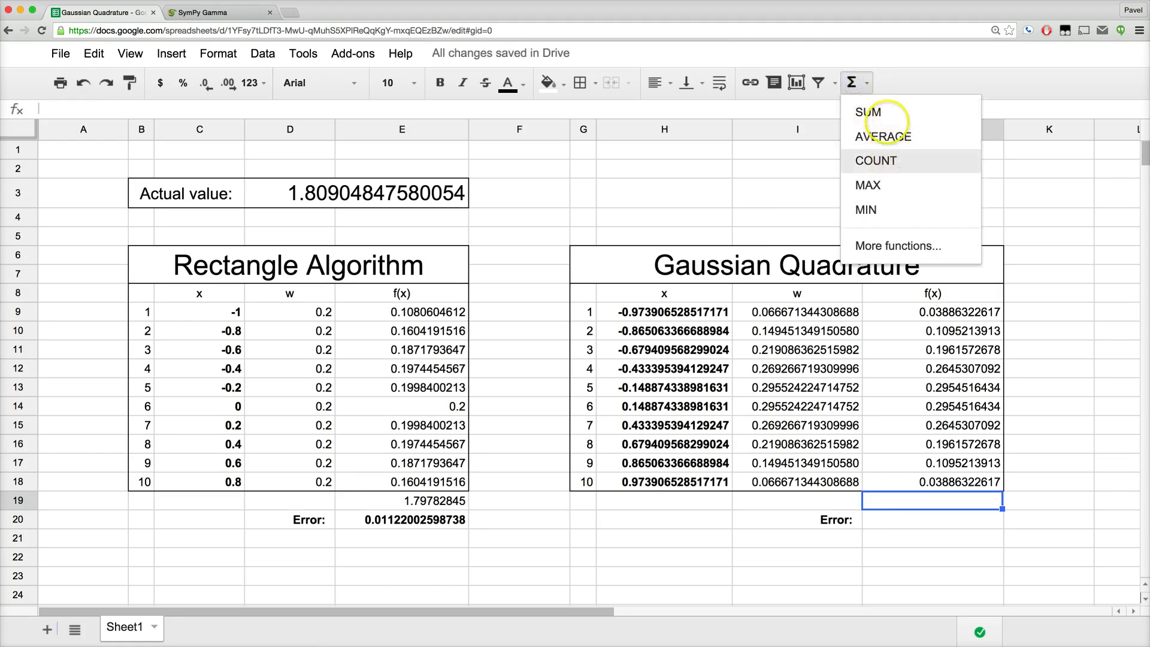
left_click(884, 114)
left_click_drag(934, 313, 939, 479)
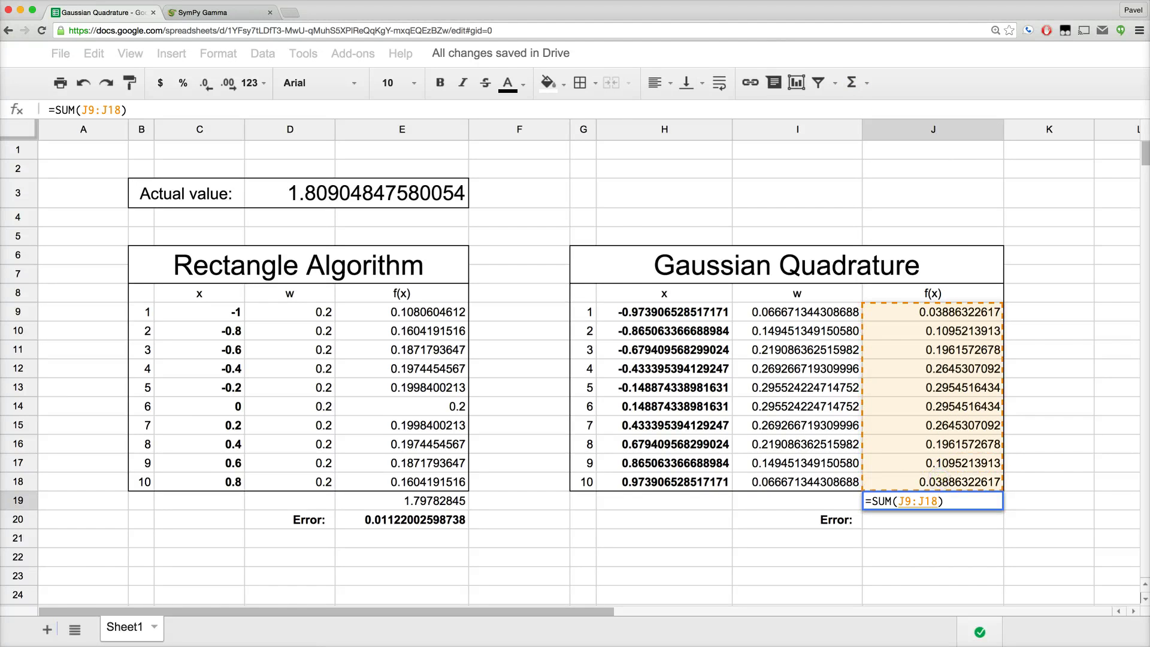
key("Return")
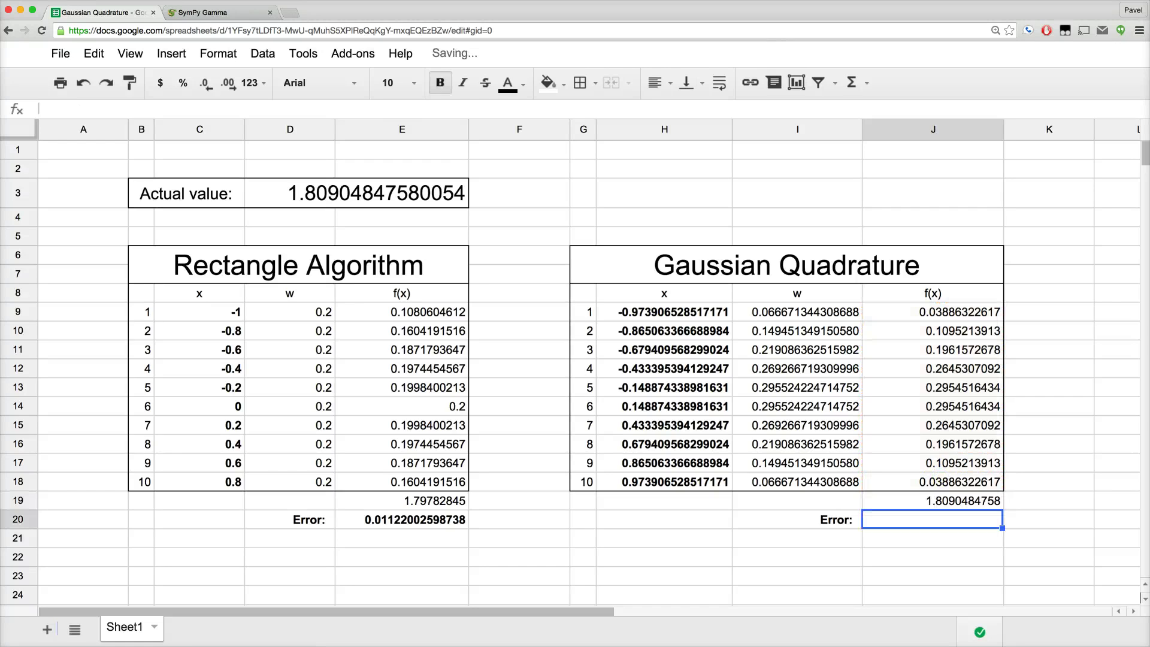
Show three more decimal places for the Gaussian Quadrature sum in cell J19.
left_click(970, 500)
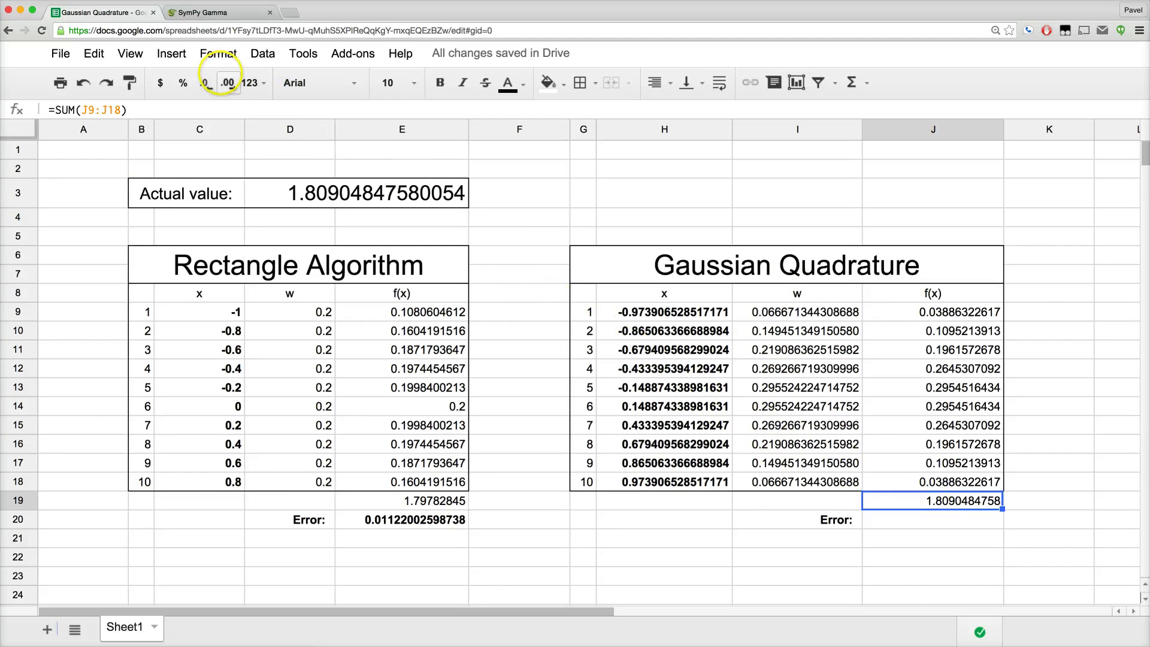
left_click(227, 82)
left_click(227, 82)
left_click(228, 83)
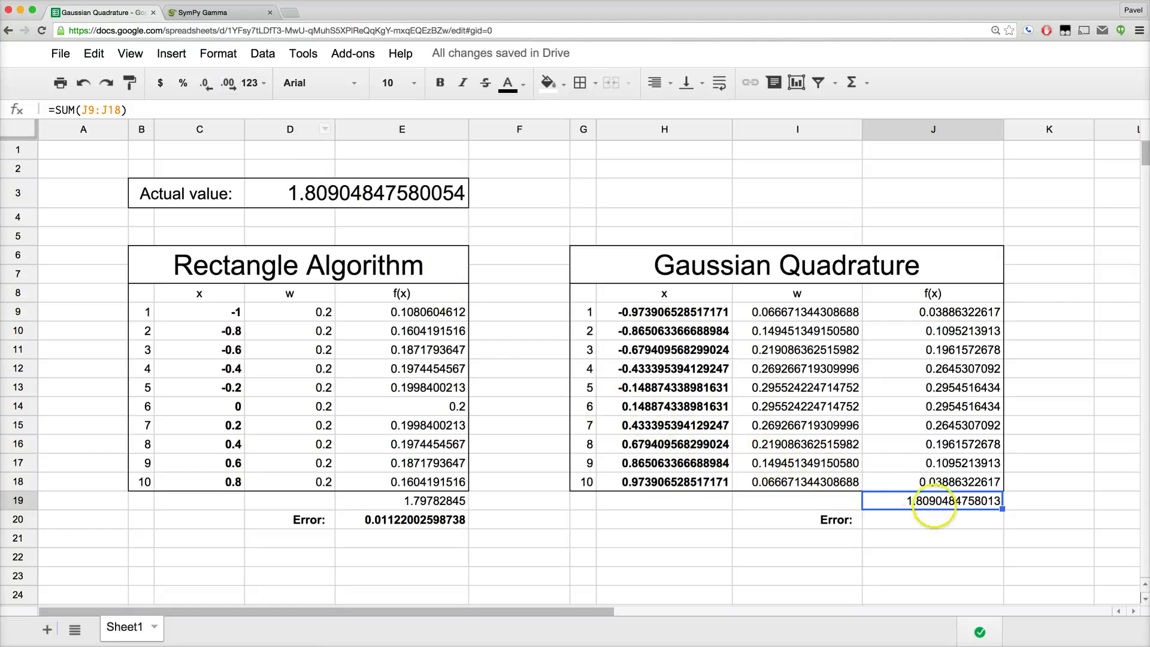
Compute the Gaussian Quadrature error in cell J20 as the actual value minus the sum, =D3-J19.
left_click(932, 518)
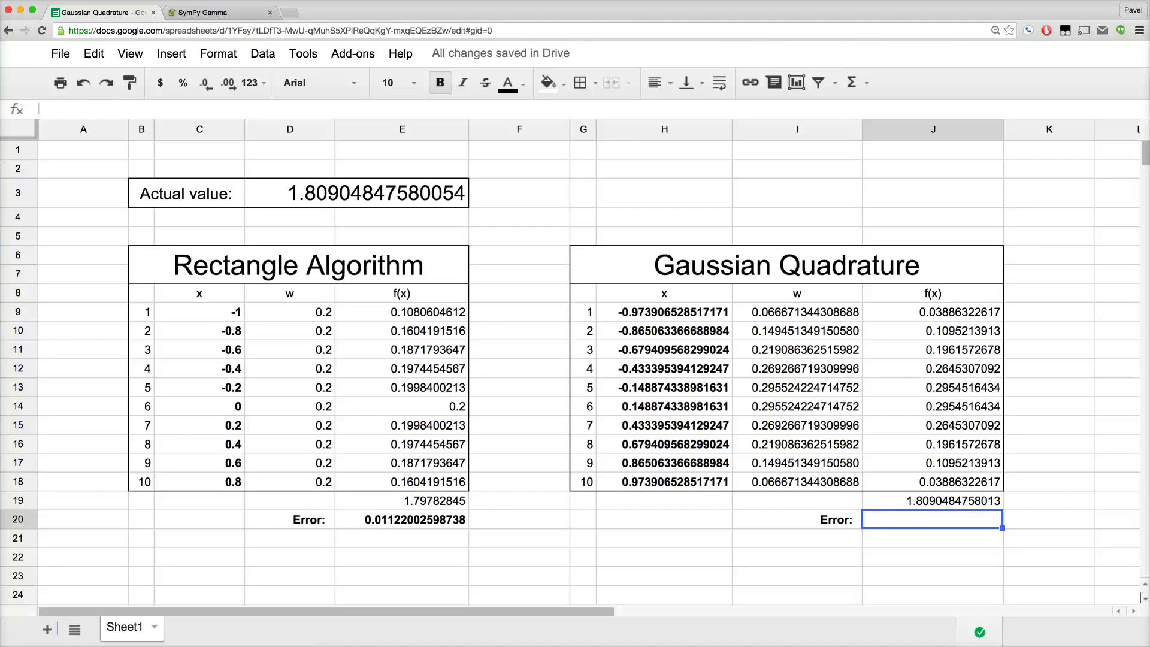
type("=")
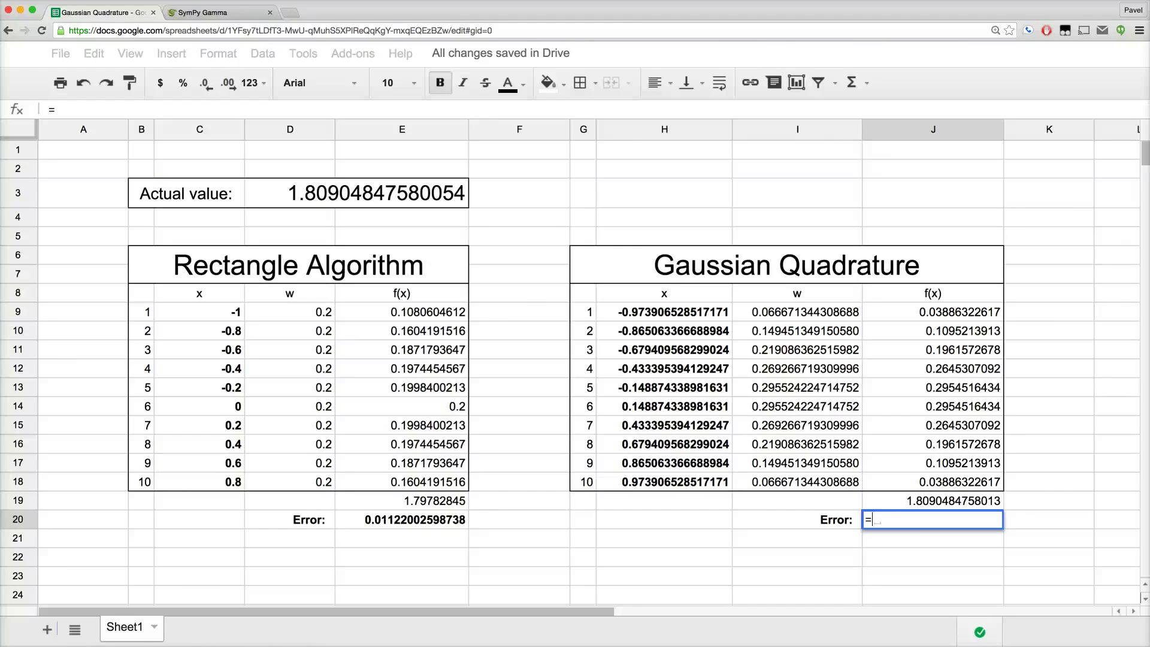
left_click(402, 192)
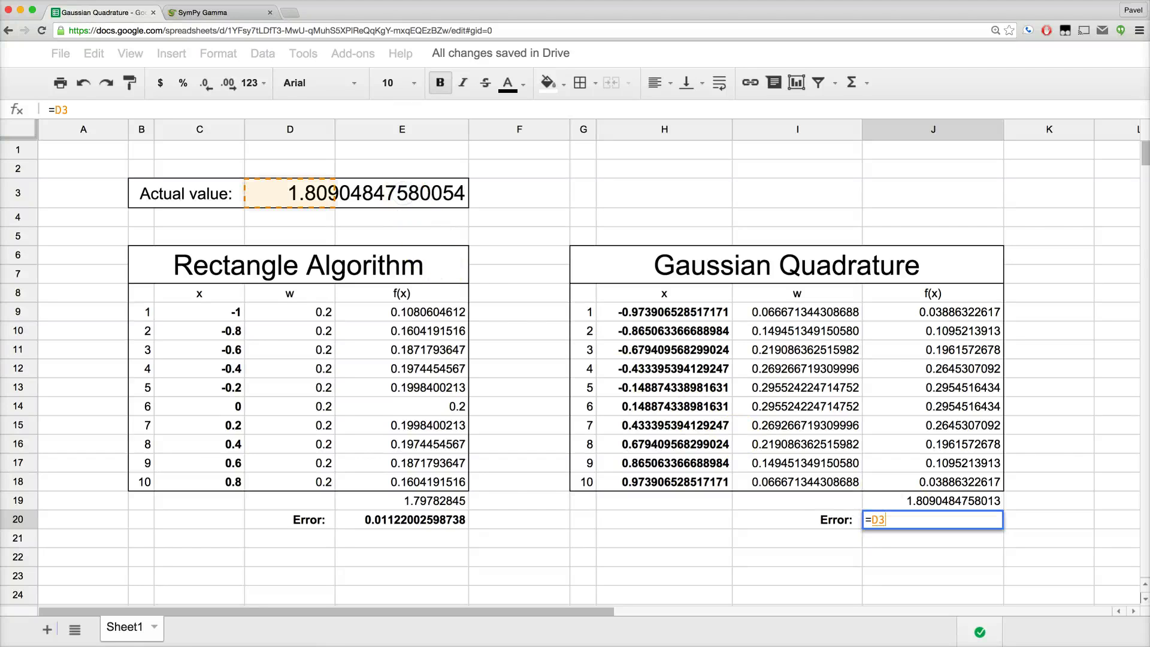
type("-")
left_click(982, 500)
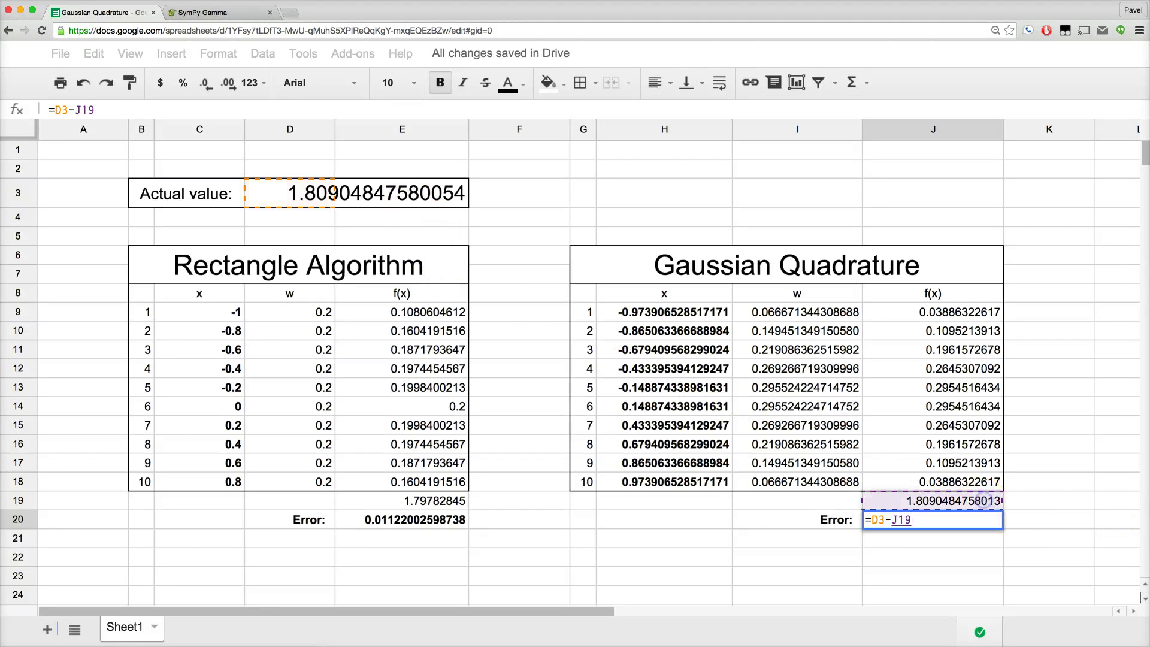
key("Return")
left_click(932, 519)
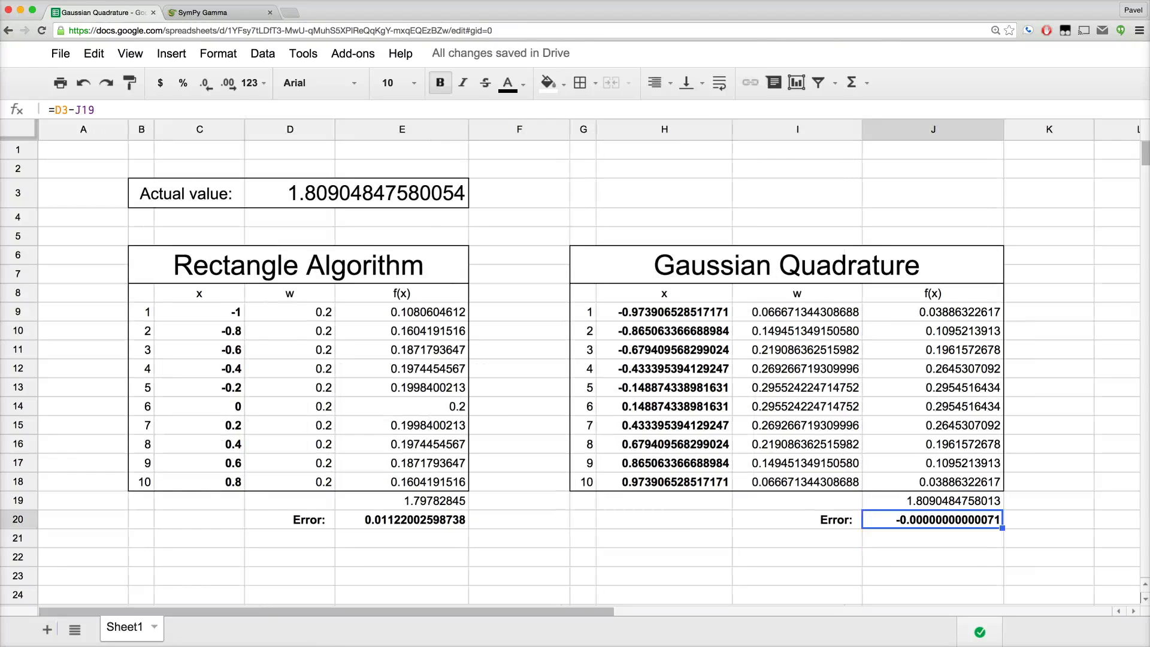